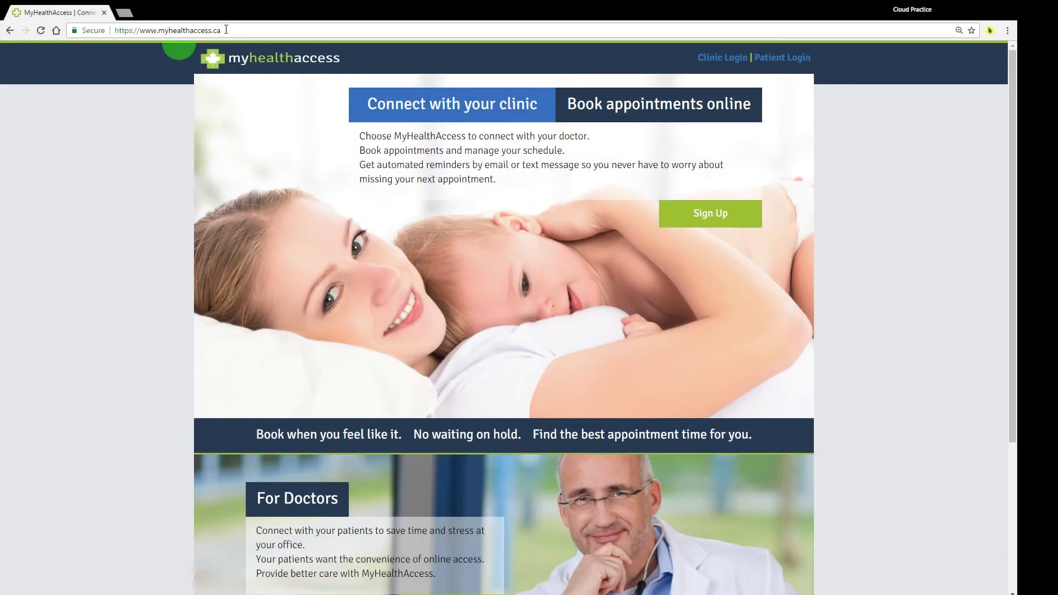
Step: Select the site address, then switch to the Myhealthaccess Clinic tab showing the dashboard
drag(226, 29, 118, 40)
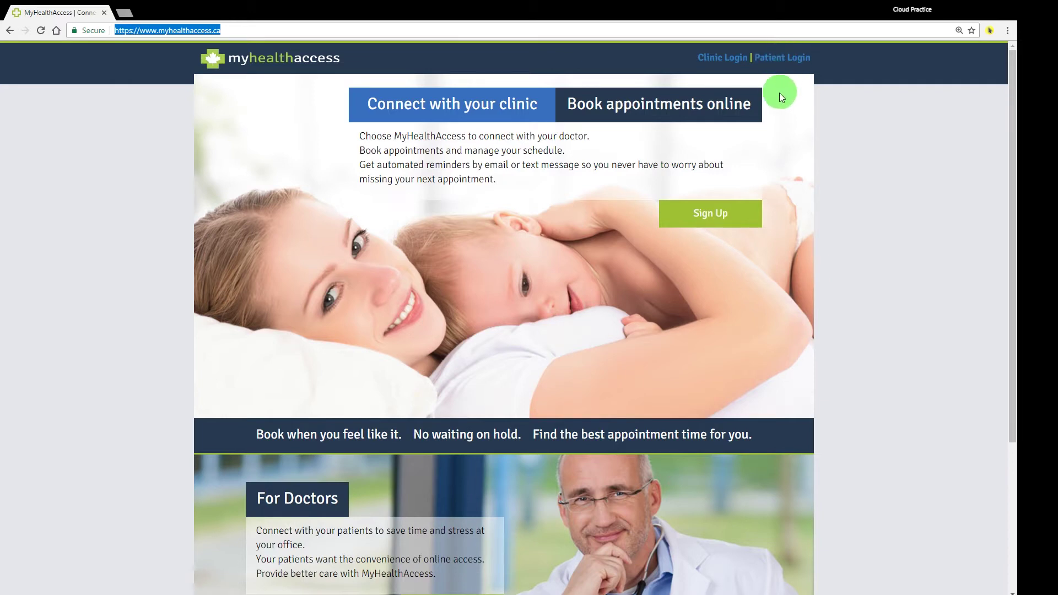
click(716, 63)
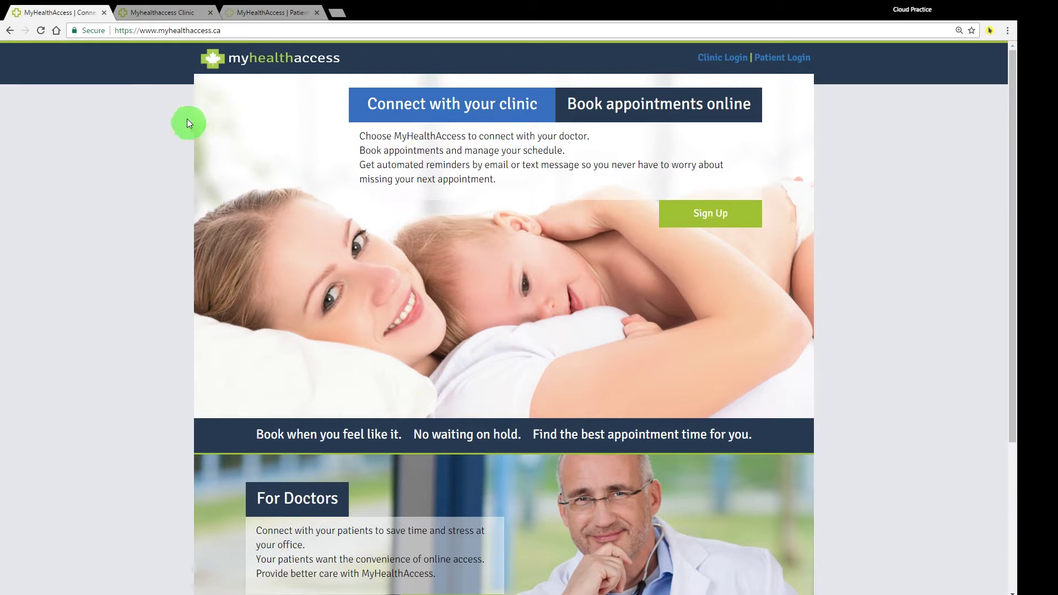
click(168, 8)
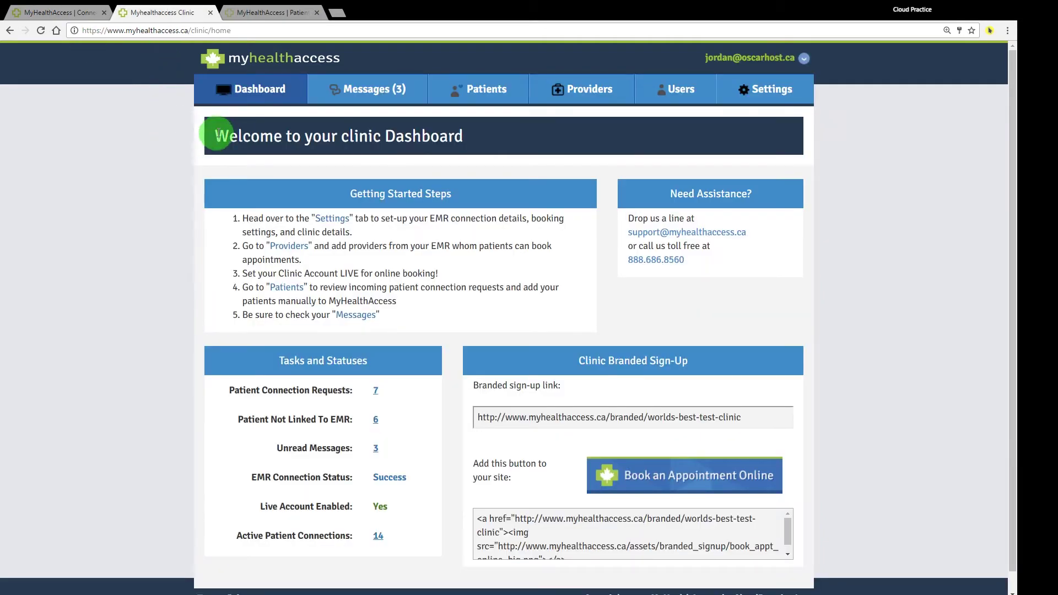
Step: Highlight and clear the welcome heading, then open Settings on Clinic Details
drag(214, 135, 465, 136)
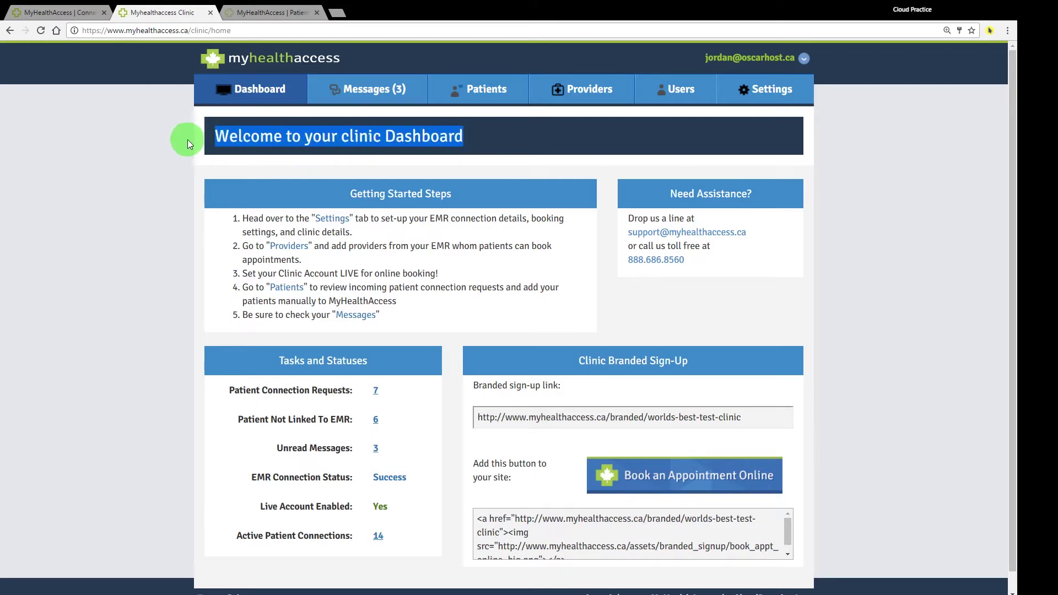
click(175, 167)
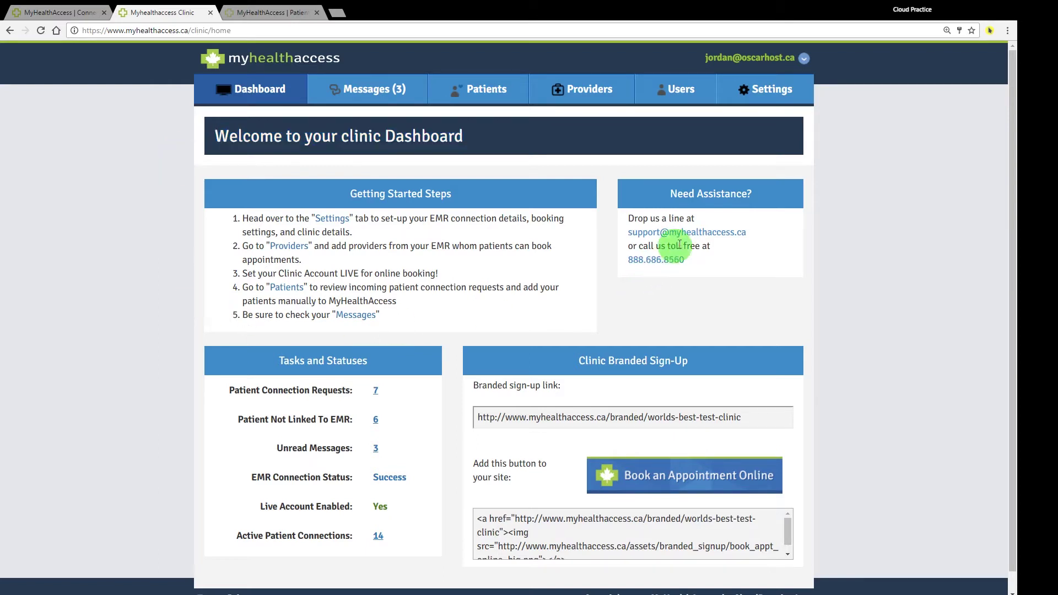
click(770, 90)
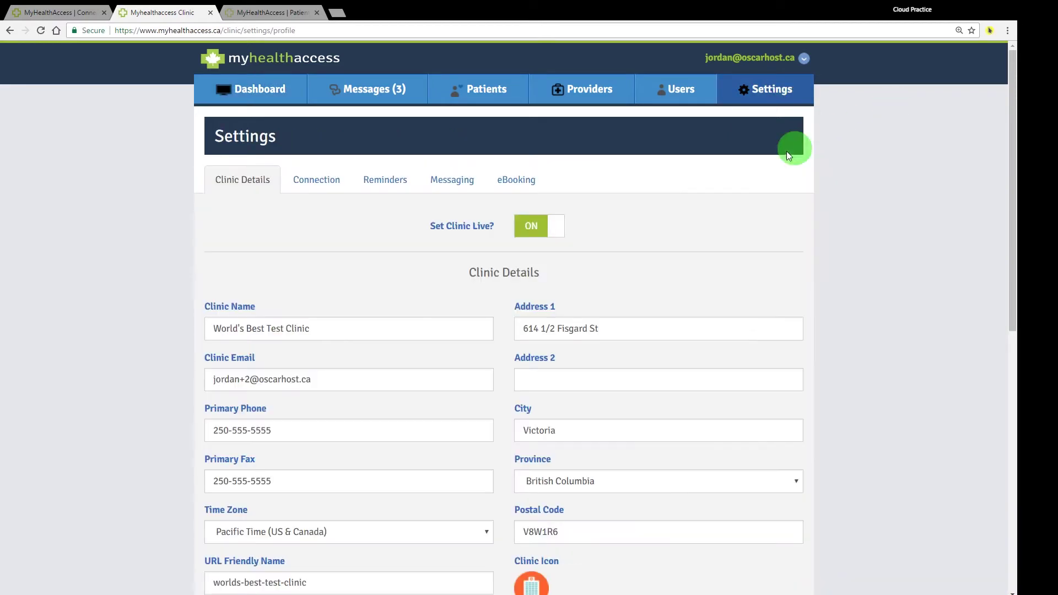
Step: Scroll through the eBooking patient booking rules, then move on to the Reminders section
click(518, 180)
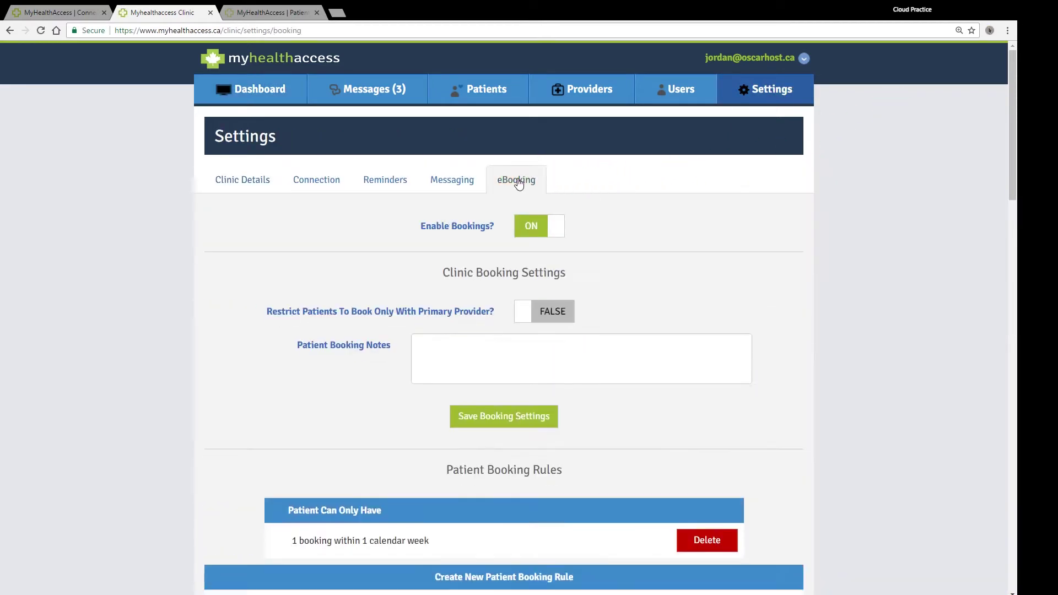
scroll(616, 238, down, 2)
scroll(615, 238, down, 1)
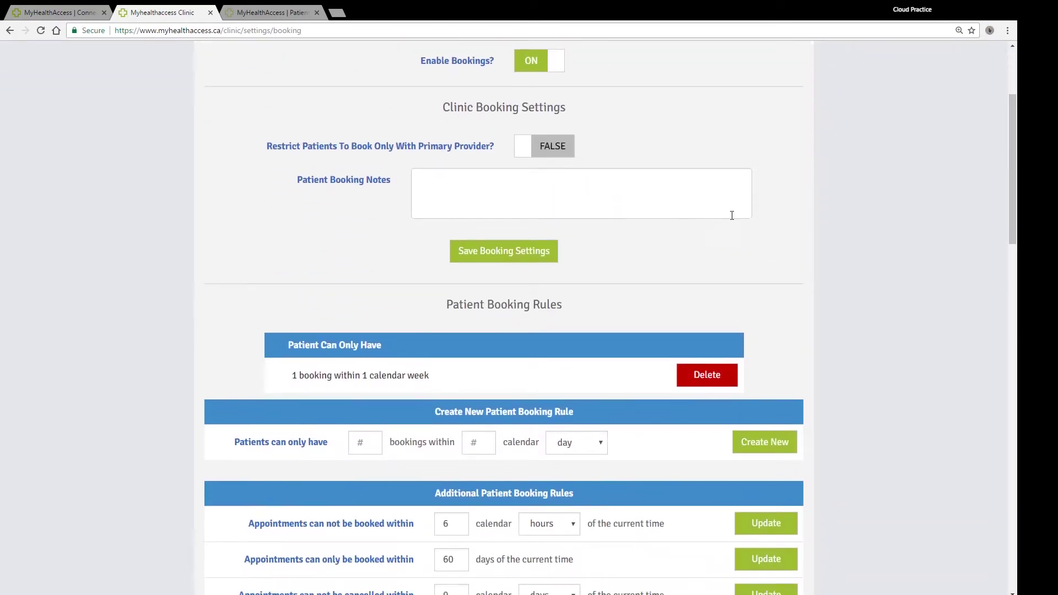
click(991, 30)
scroll(716, 198, down, 2)
scroll(611, 217, up, 5)
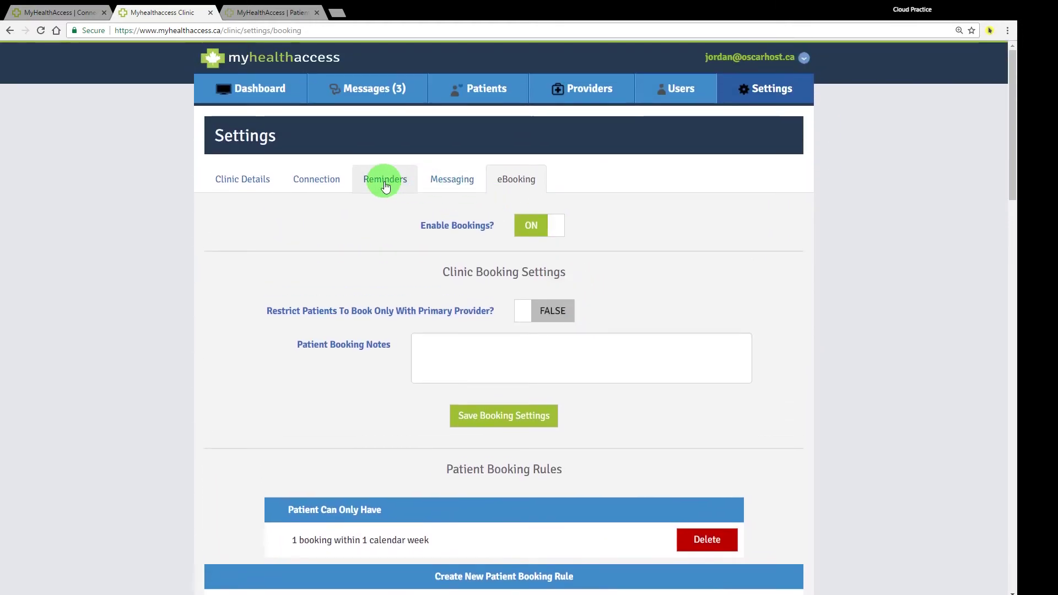
click(385, 184)
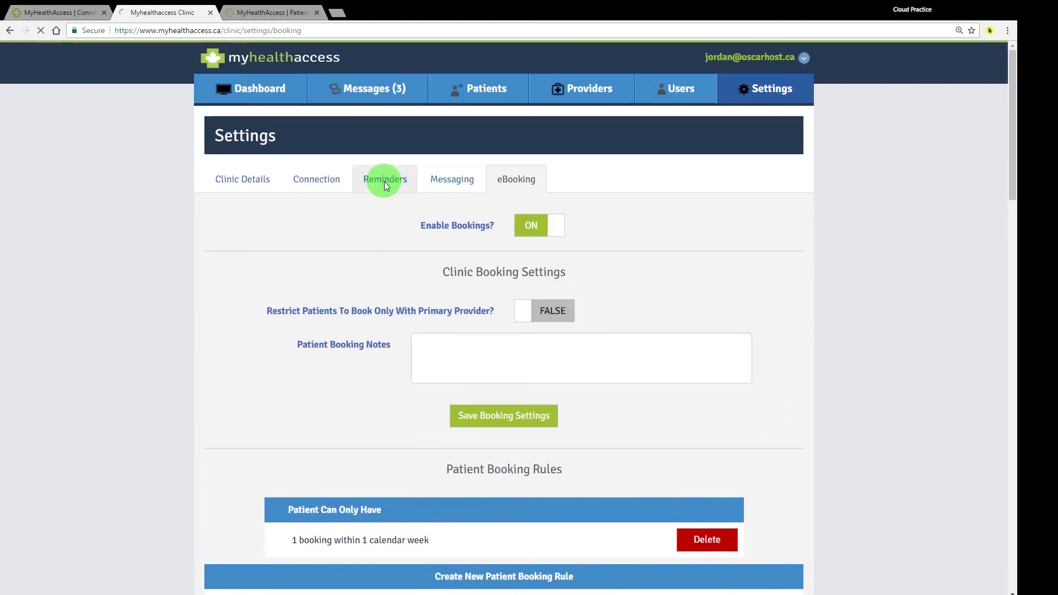
Step: Scroll down the reminder schedules and highlight the Appointment Reminders Template heading
click(989, 31)
click(990, 30)
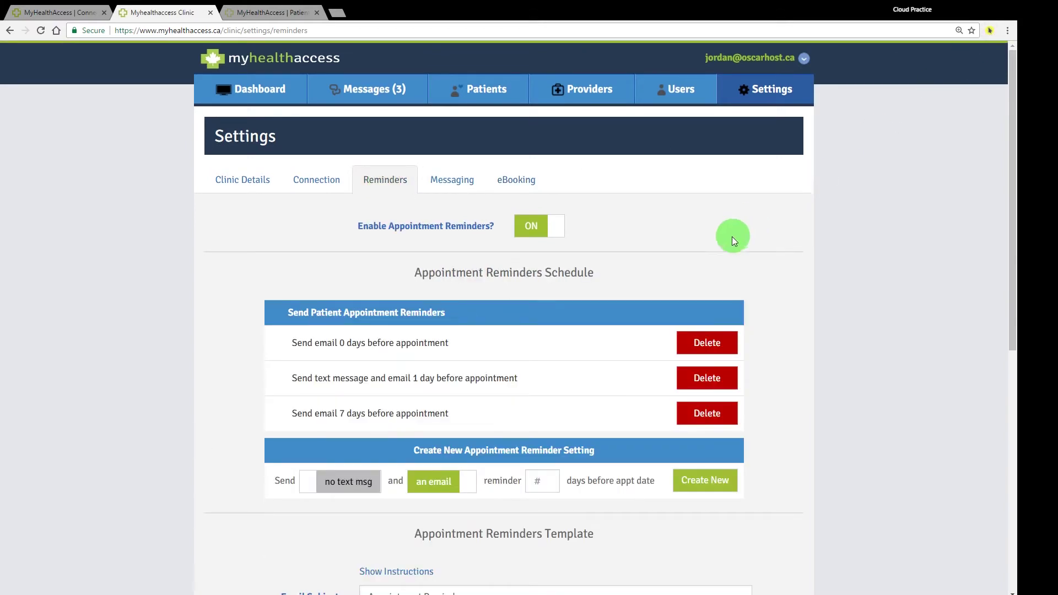
scroll(729, 237, down, 2)
scroll(739, 234, down, 4)
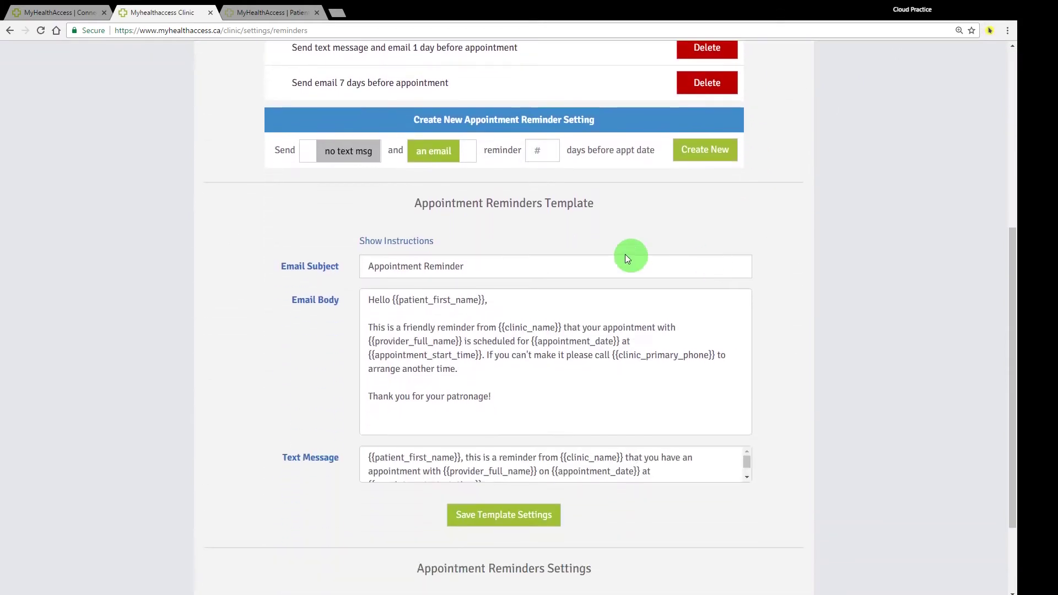
drag(410, 207, 618, 210)
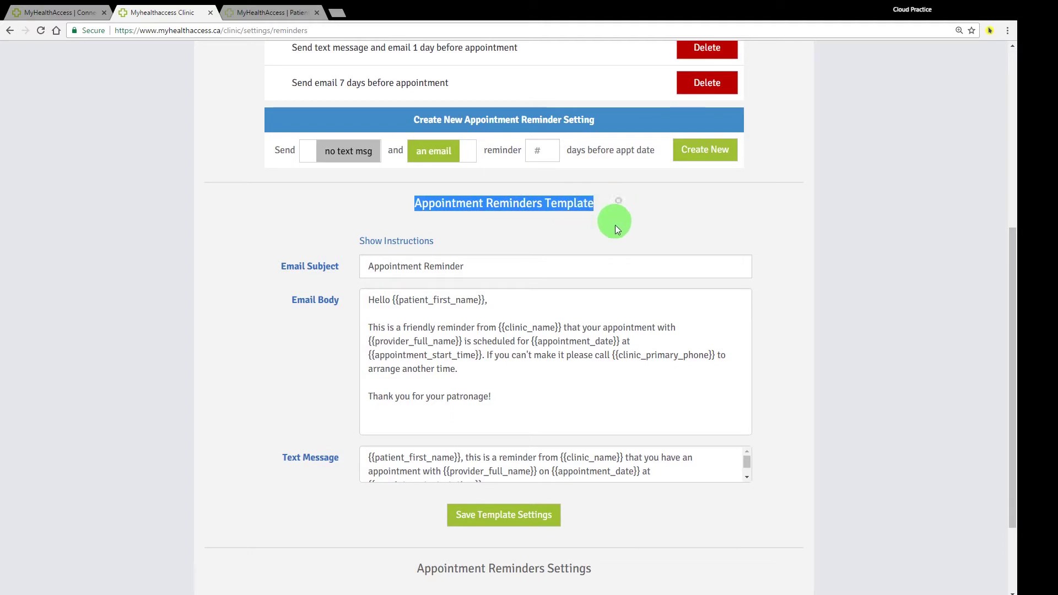
click(848, 253)
Step: Review the default email and text templates and both non-member reminder options set TRUE
scroll(690, 307, down, 3)
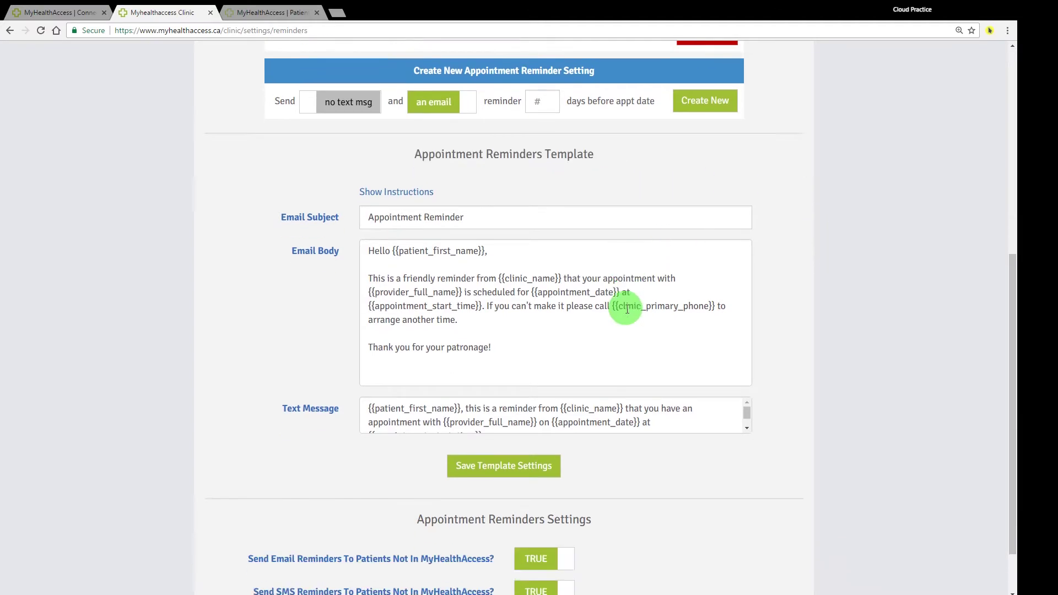
scroll(500, 348, down, 1)
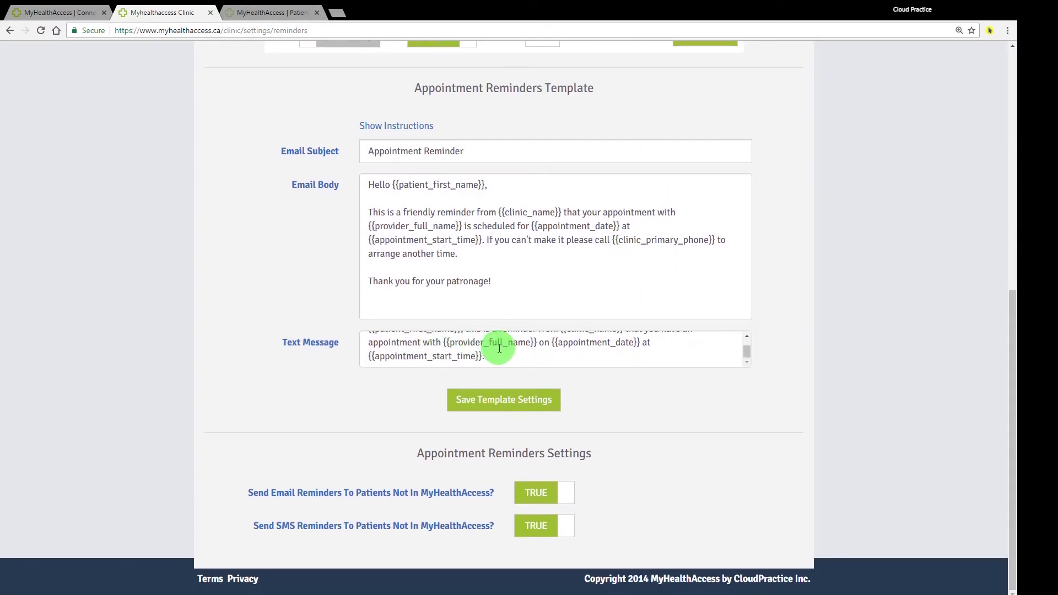
scroll(499, 349, up, 1)
scroll(494, 271, up, 8)
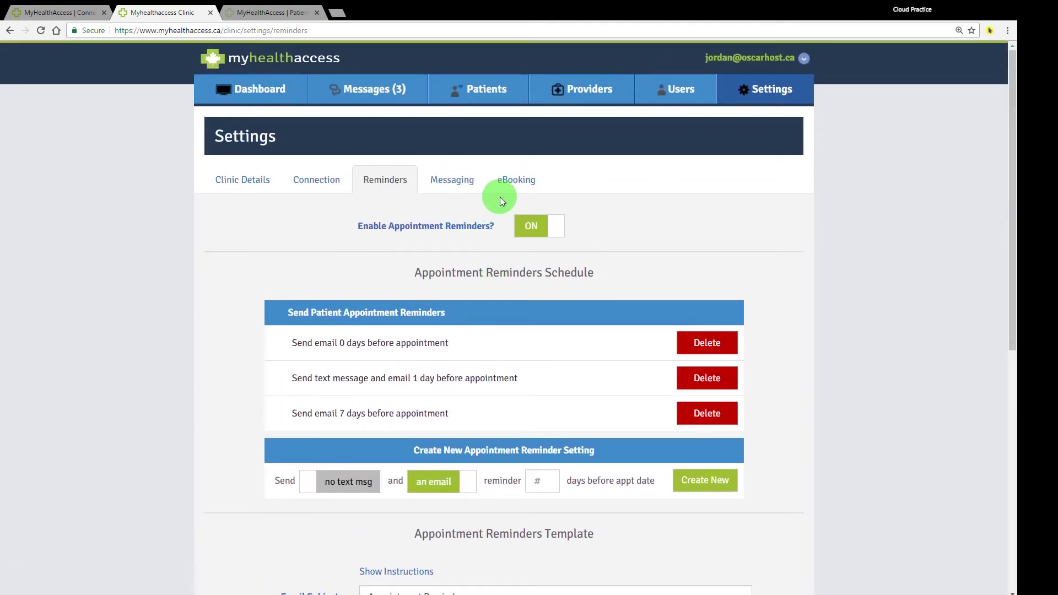
scroll(503, 213, down, 4)
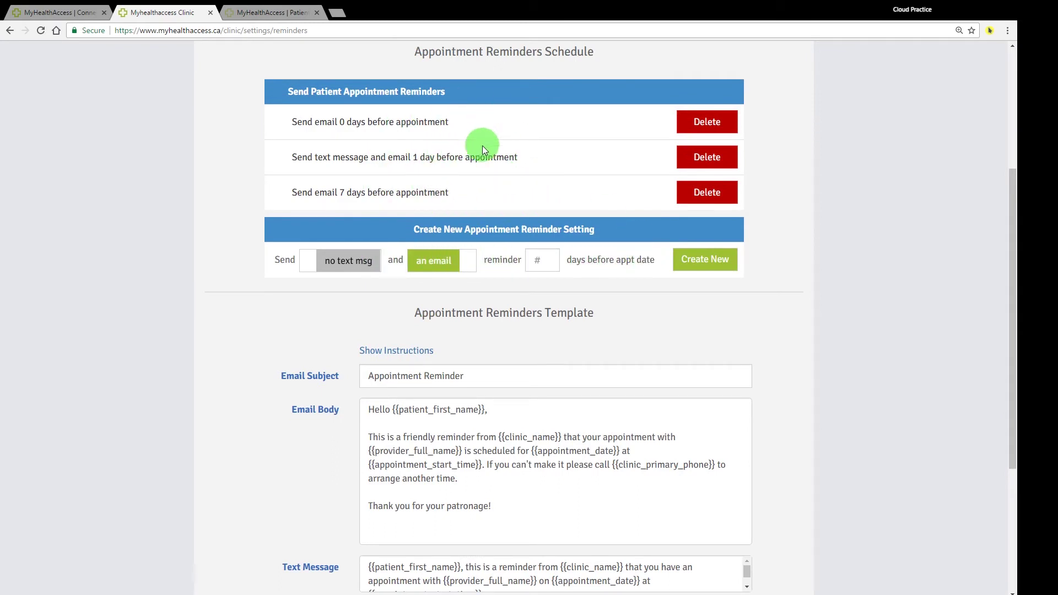
scroll(480, 160, down, 4)
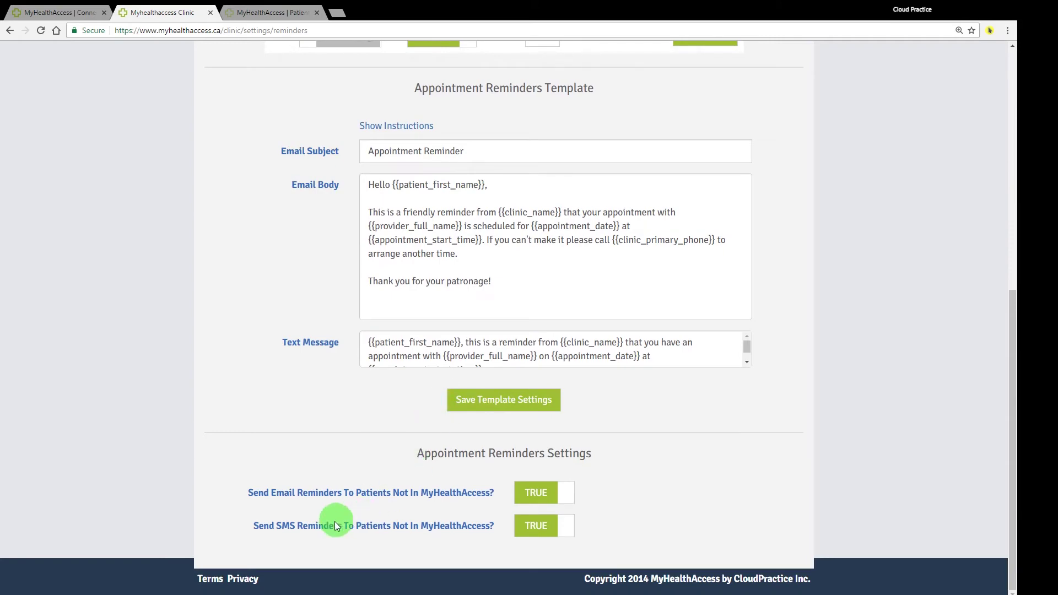
scroll(474, 358, up, 4)
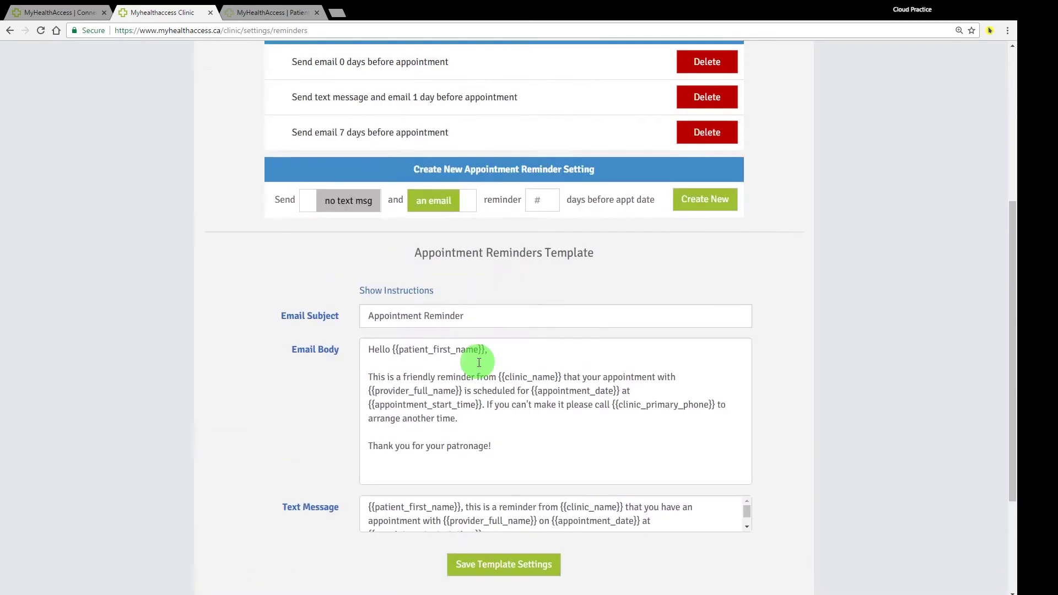
scroll(479, 361, up, 4)
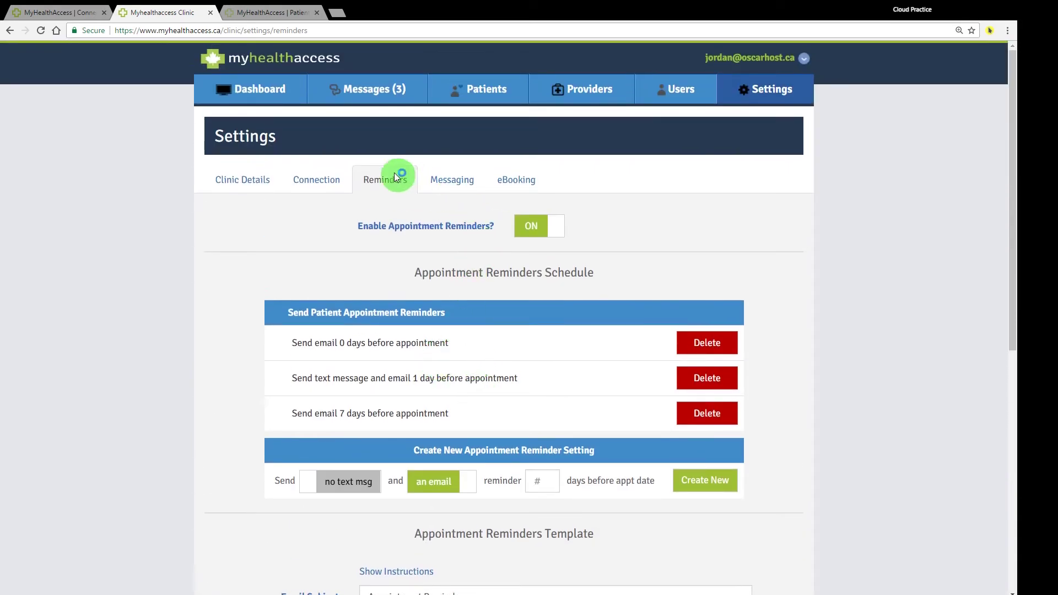
Step: Review Clinic Details and Clinic Hours, then open eBooking with its 1-booking-per-week rule
click(250, 177)
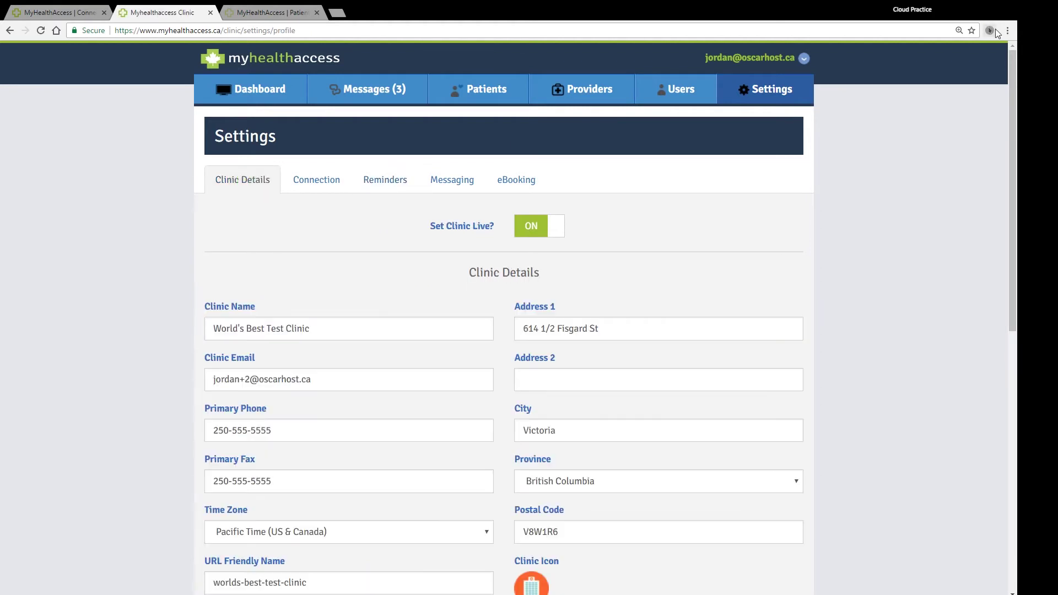
scroll(673, 227, down, 2)
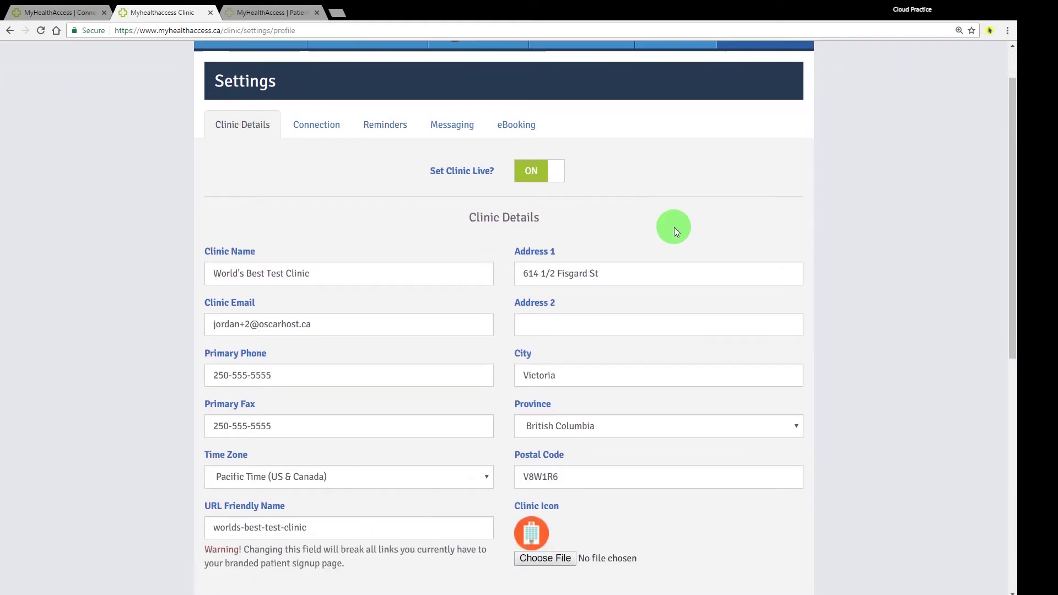
scroll(677, 231, down, 2)
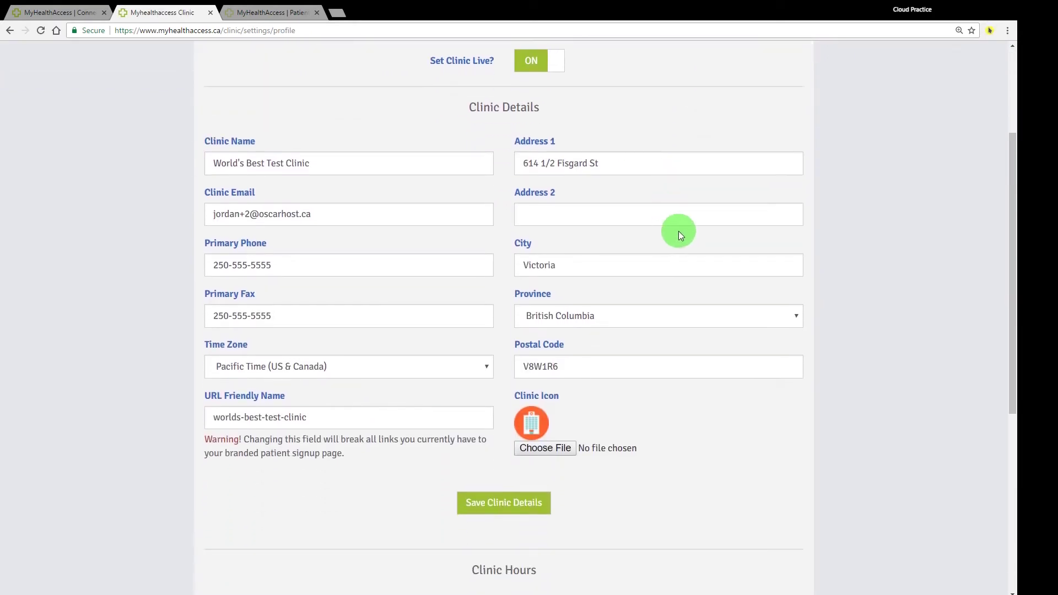
scroll(160, 296, down, 3)
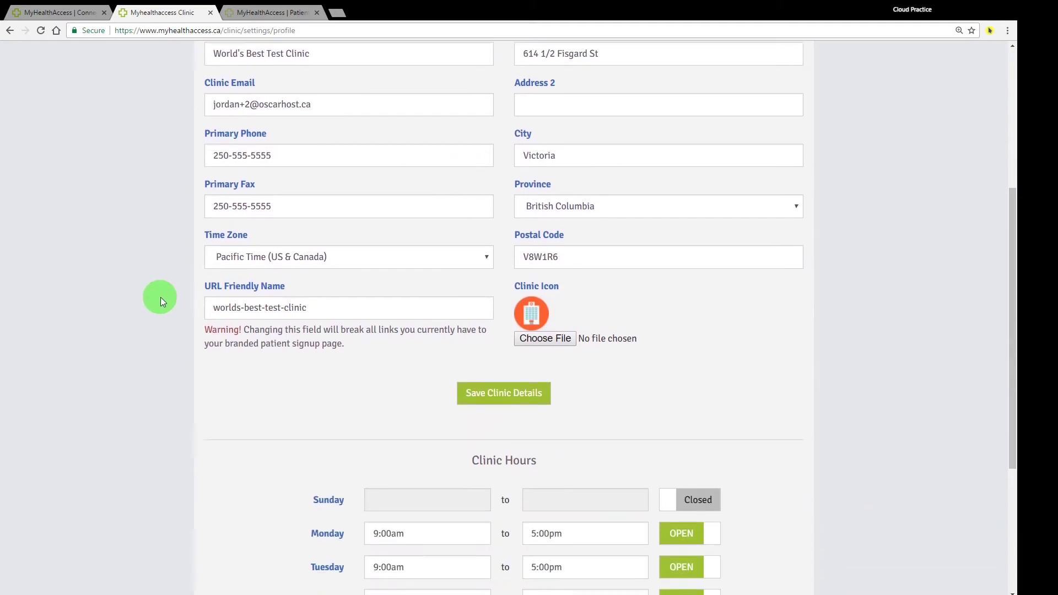
scroll(161, 297, down, 3)
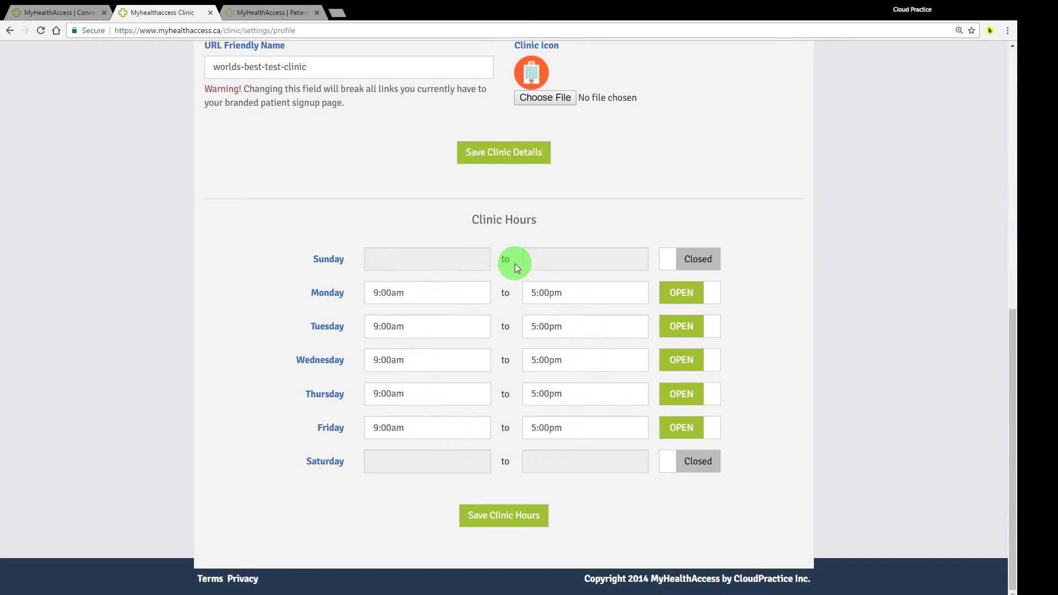
scroll(508, 262, up, 9)
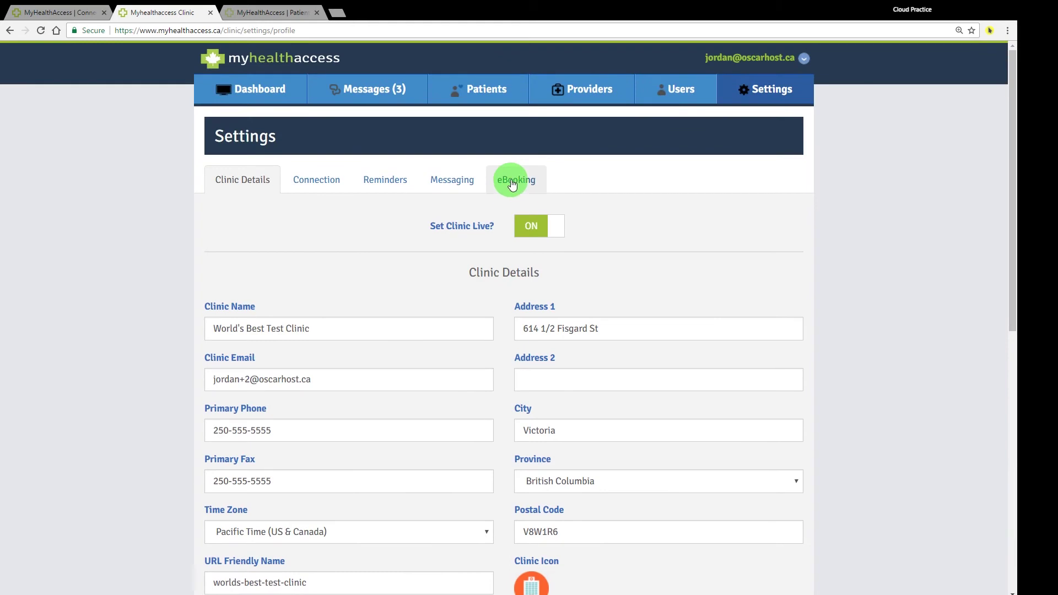
click(512, 186)
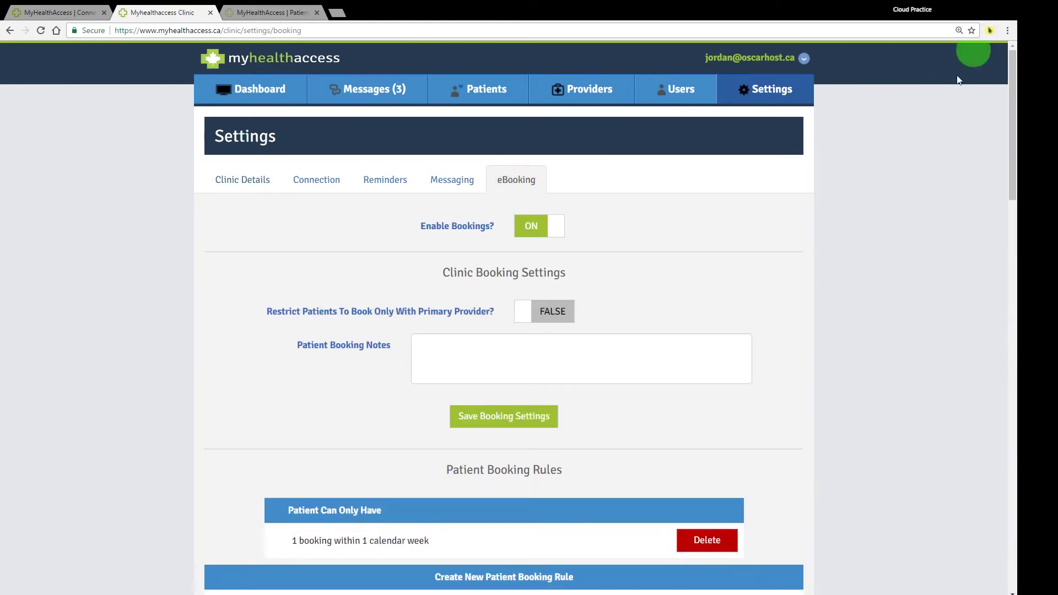
scroll(866, 223, down, 4)
scroll(867, 221, down, 7)
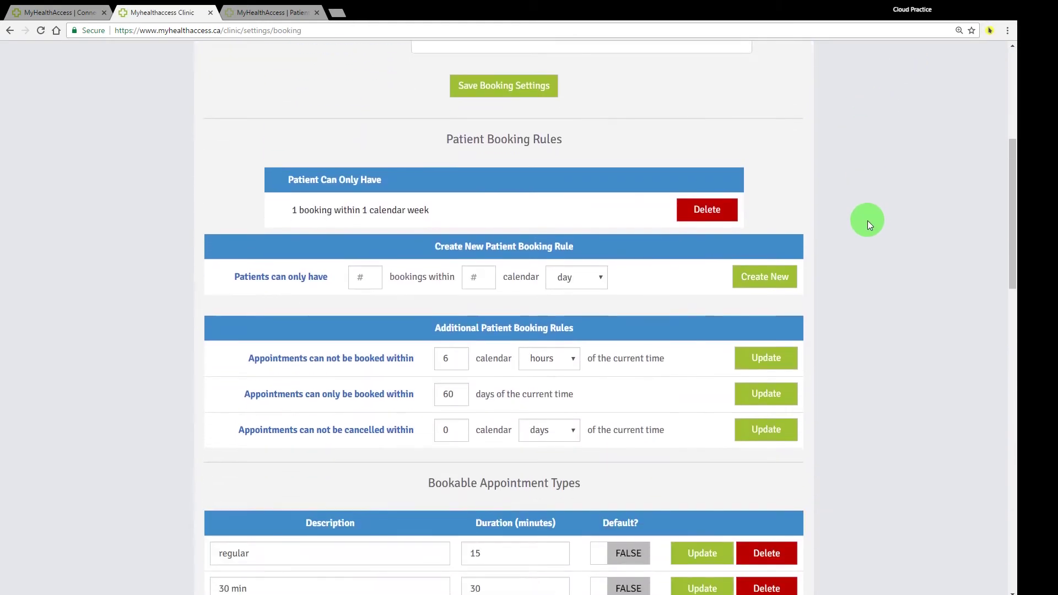
scroll(868, 221, down, 7)
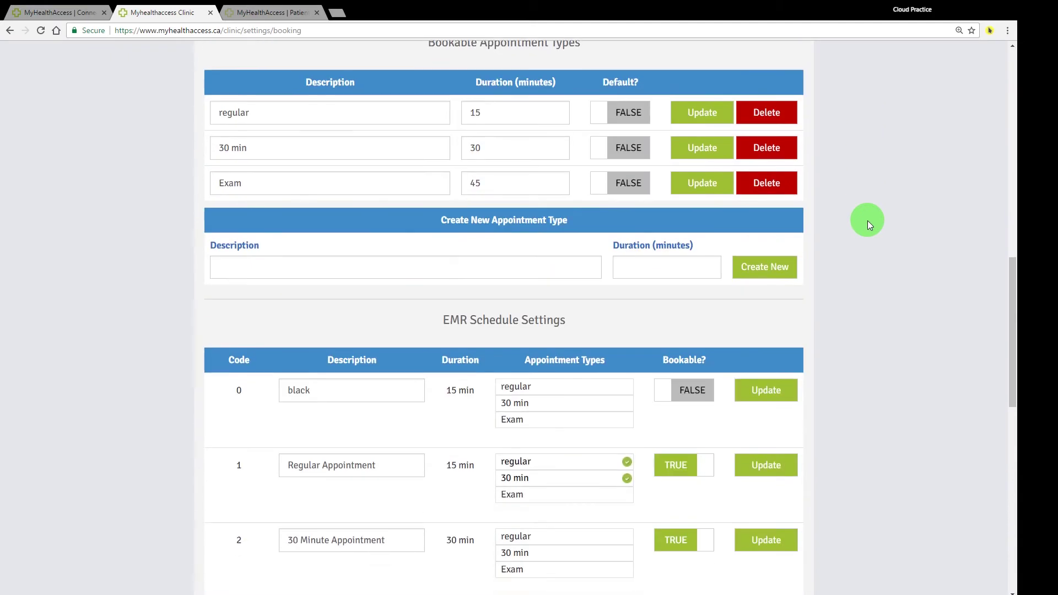
drag(421, 112, 686, 104)
scroll(934, 161, down, 2)
scroll(904, 210, down, 6)
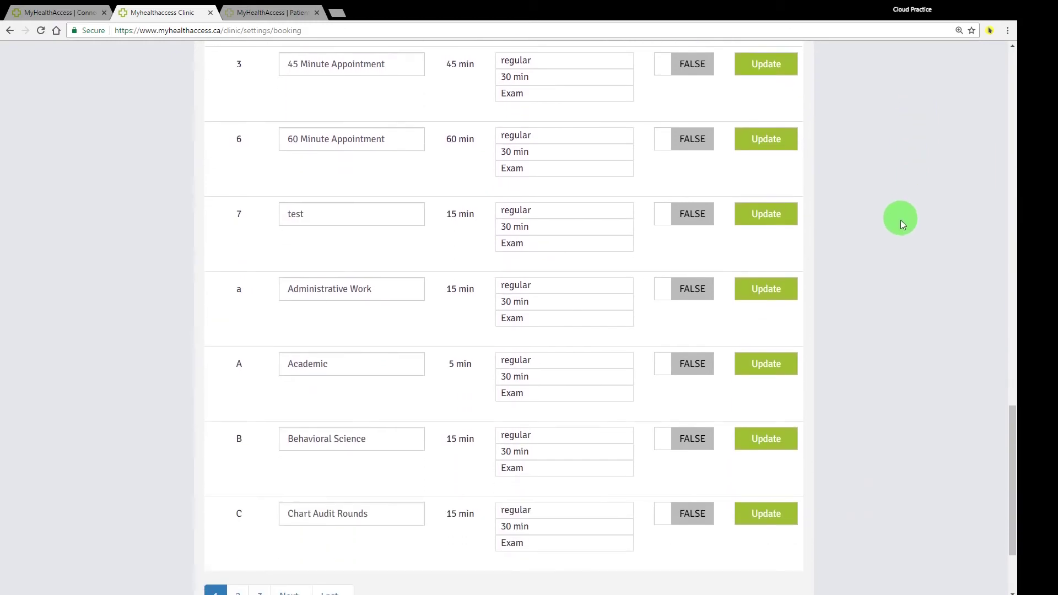
scroll(414, 308, up, 9)
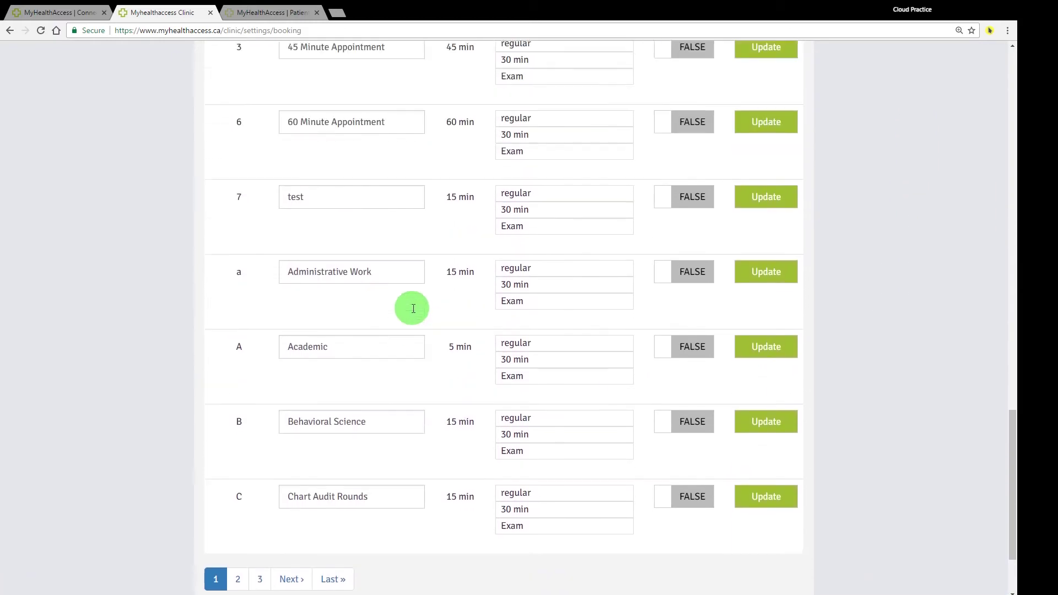
scroll(412, 309, up, 15)
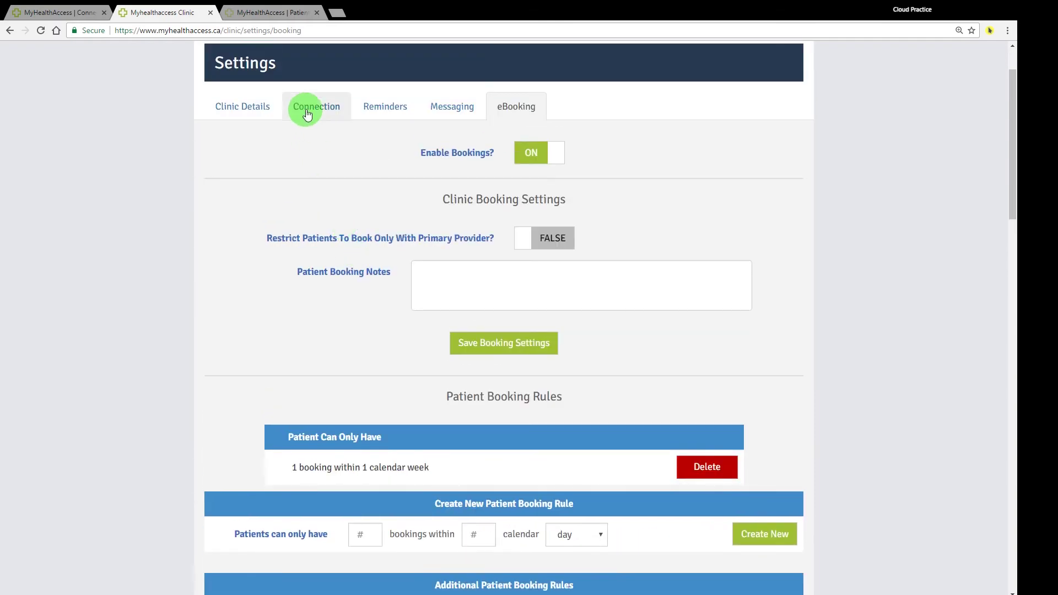
Step: Open the Connection settings and scroll through the EMR integration details
click(329, 110)
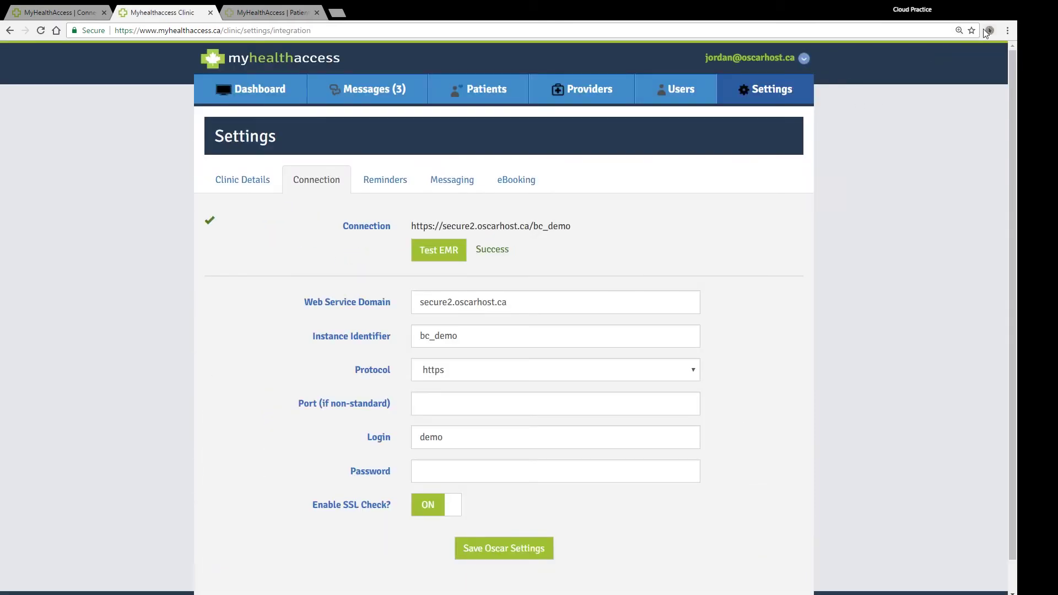
scroll(630, 236, down, 1)
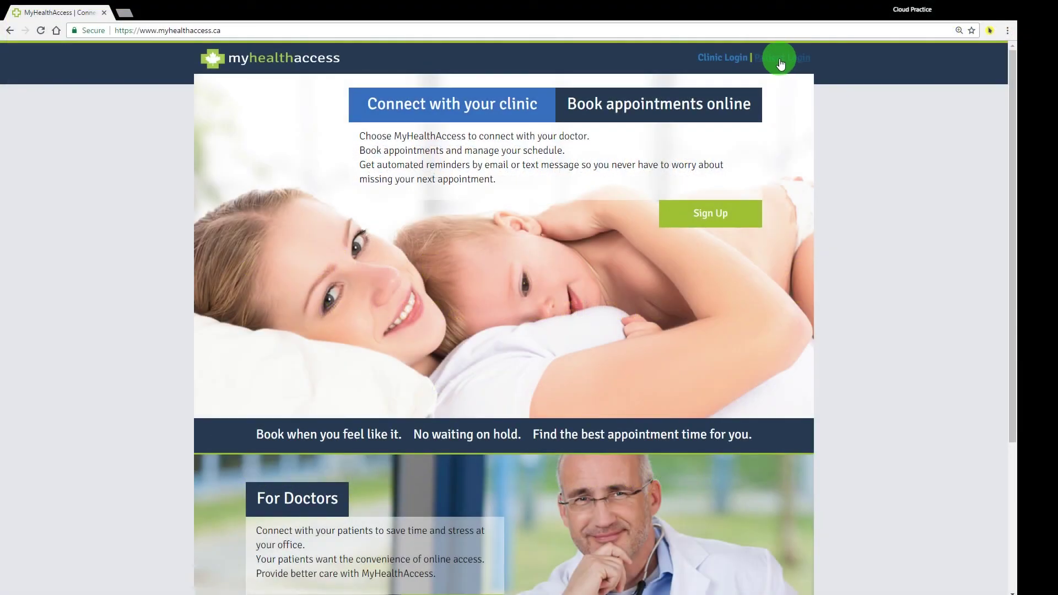
Step: Sign in through Patient Login with the patient's email and password
click(781, 60)
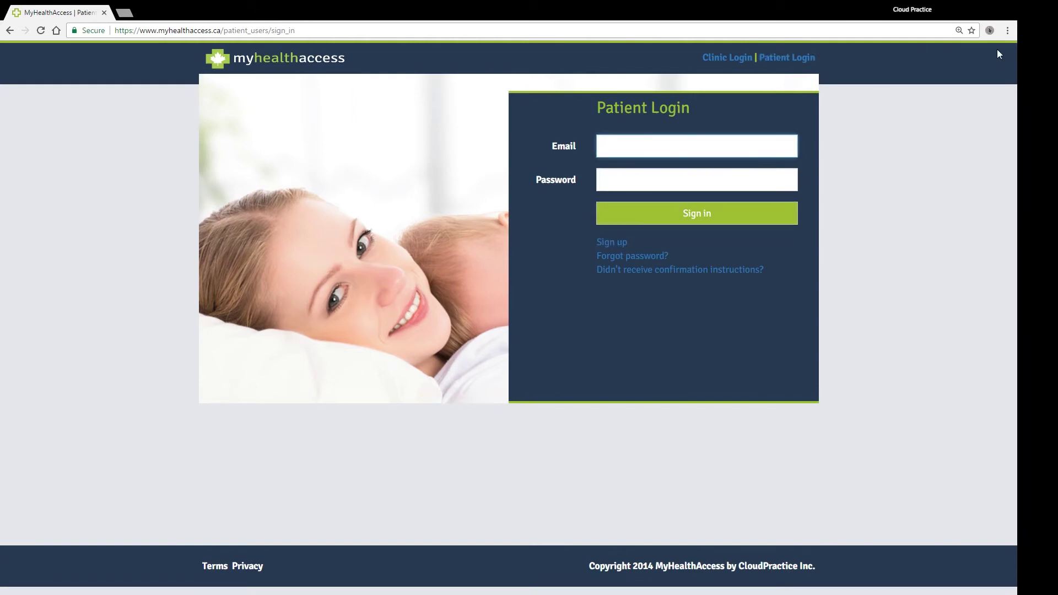
key(Tab)
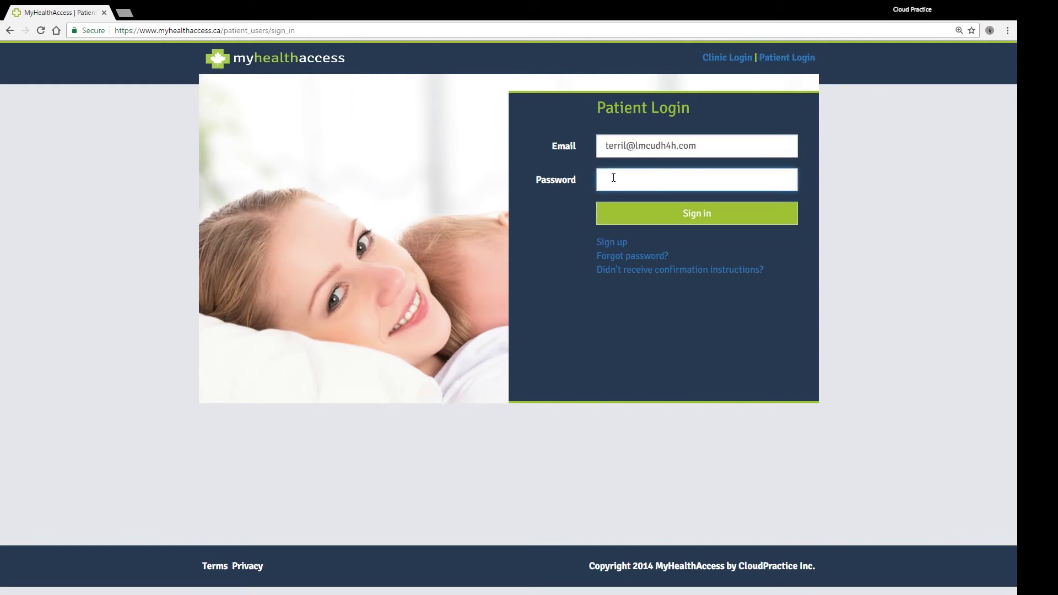
text(•••••••••)
key(Return)
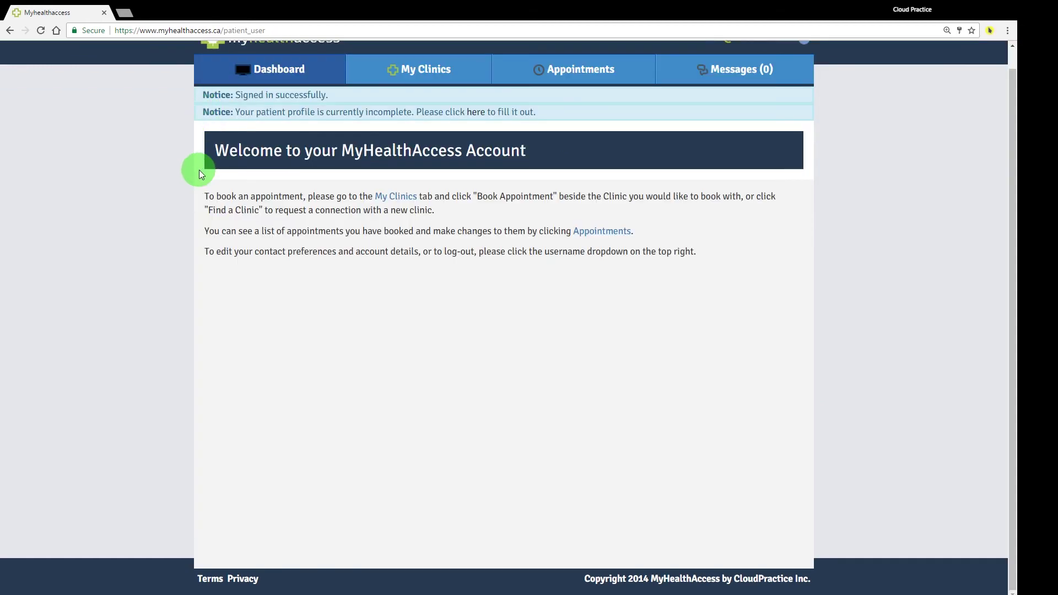
Step: Highlight the dashboard booking instructions, then open My Clinics listing World's Best Test Clinic
scroll(200, 172, up, 1)
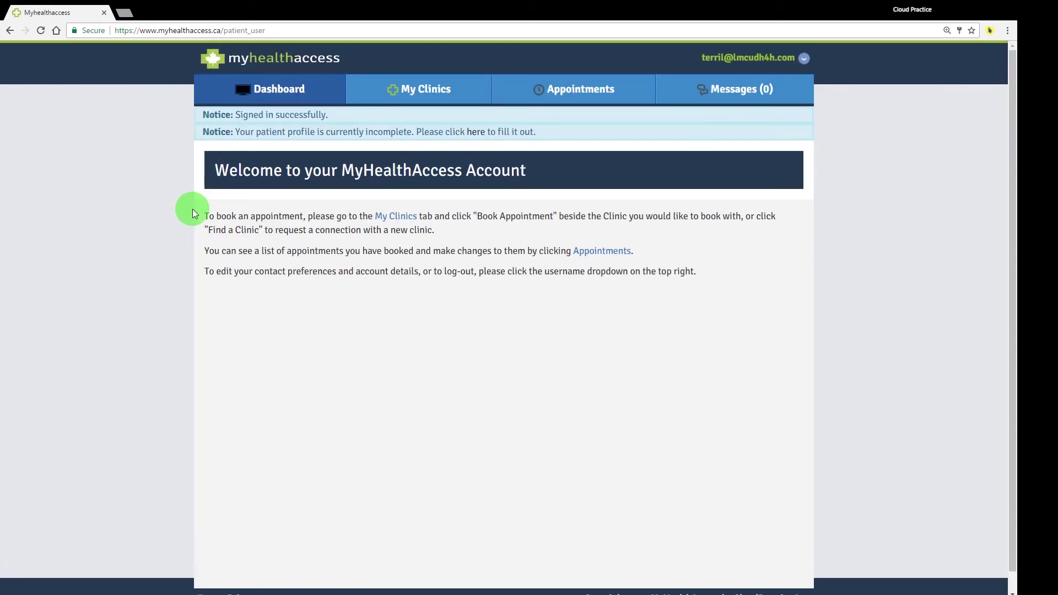
drag(199, 208, 712, 262)
click(749, 293)
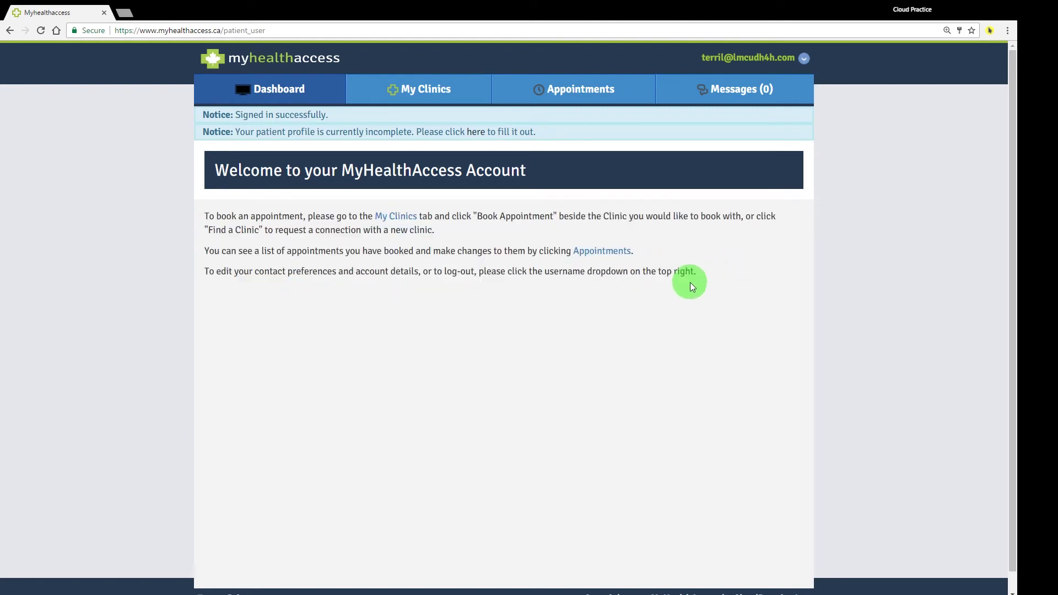
click(448, 88)
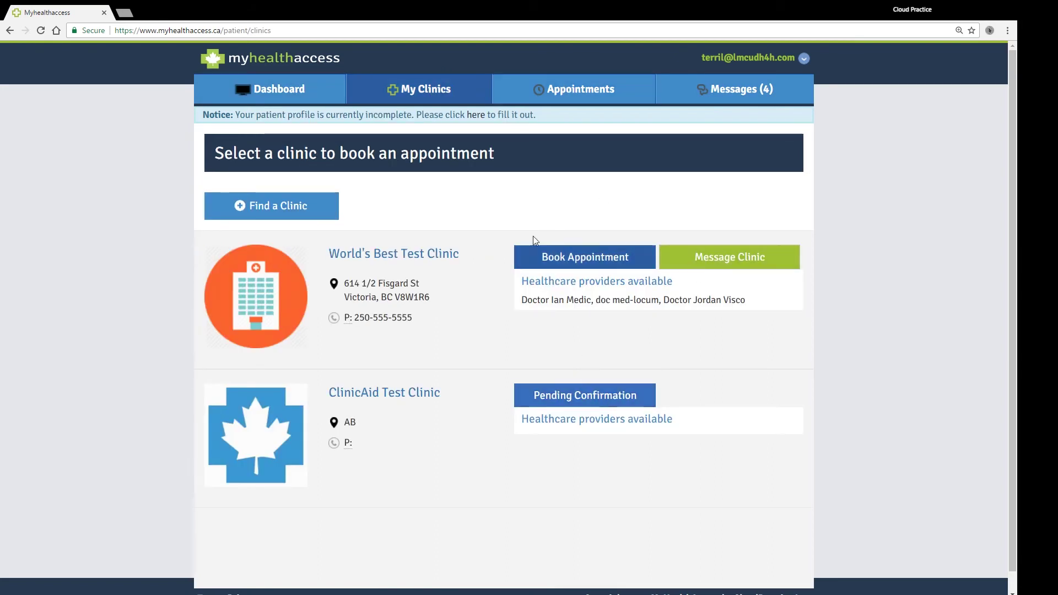
Step: Show the World's Best Test Clinic 9:15am appointments, Dec 22–31, 2018, including the cancelled Dec 31
click(540, 87)
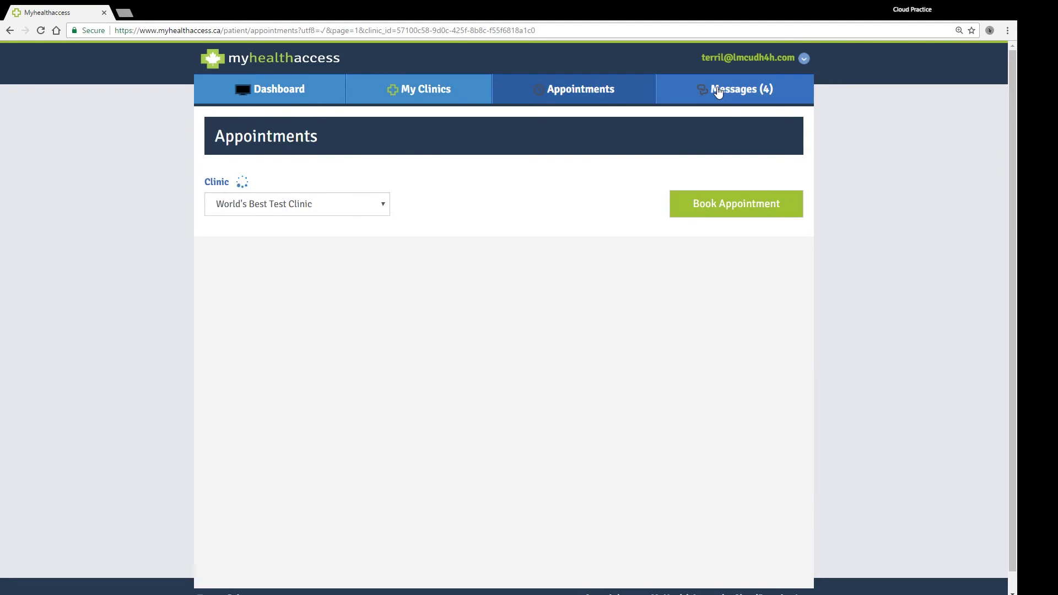
scroll(457, 232, down, 1)
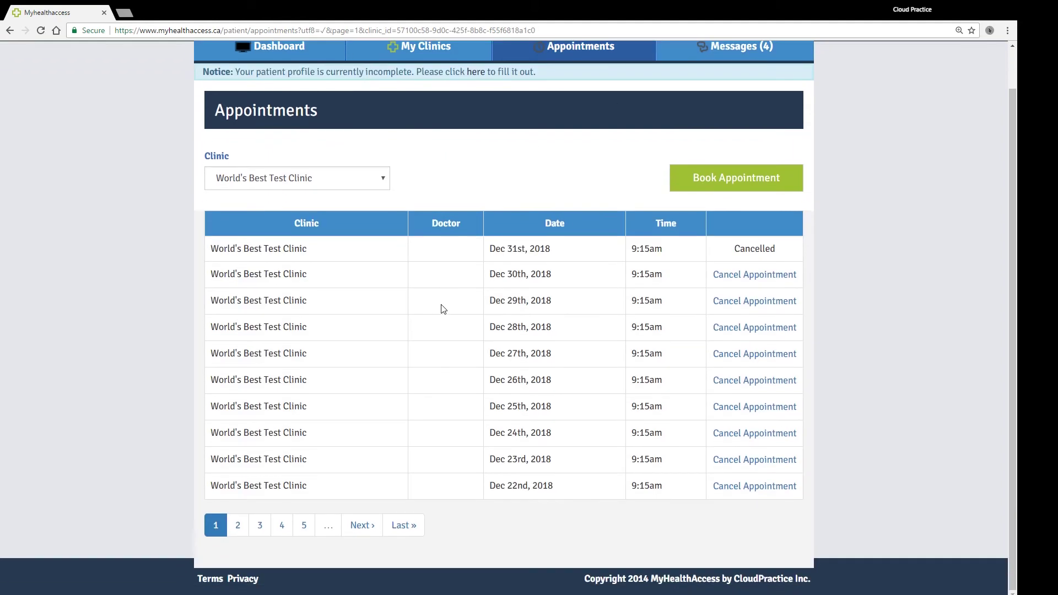